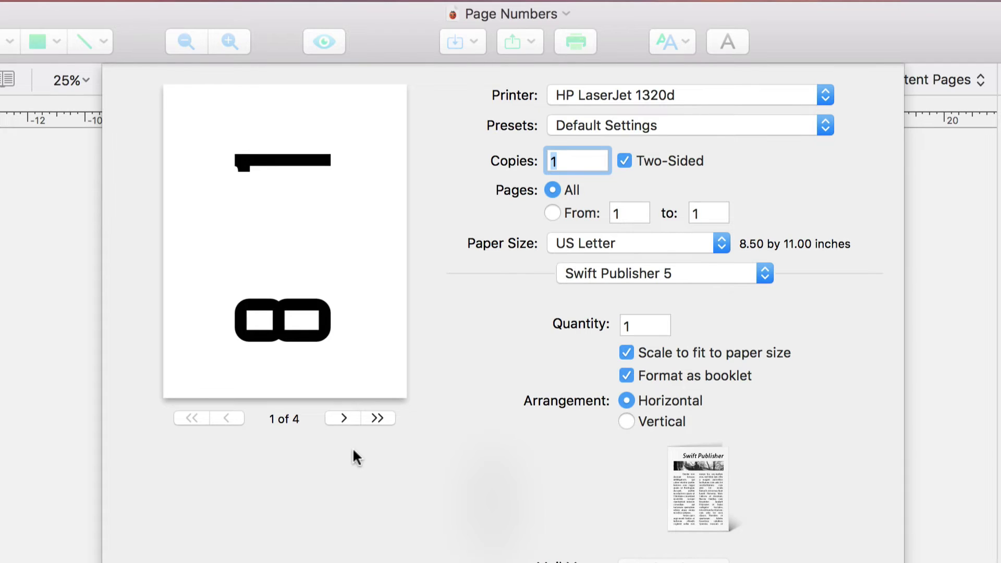
# Page through the booklet print preview of the Page Numbers document to check the page order on each sheet.
pyautogui.click(350, 419)
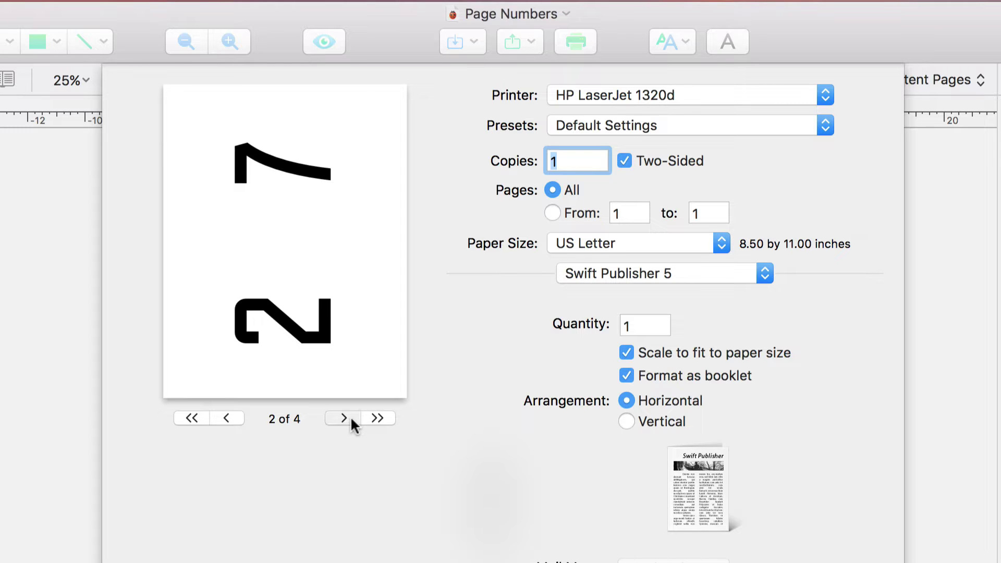
pyautogui.click(351, 419)
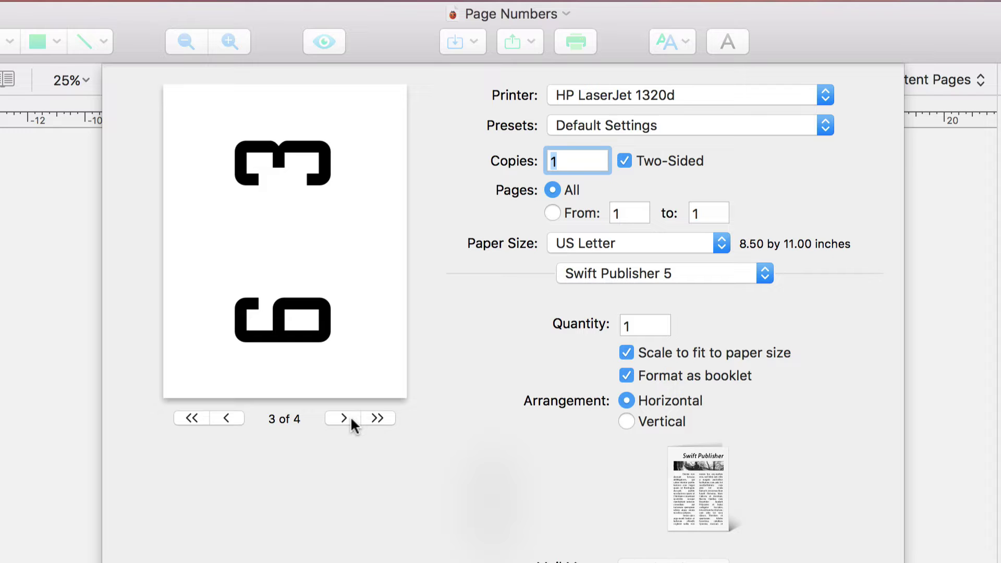
pyautogui.click(351, 419)
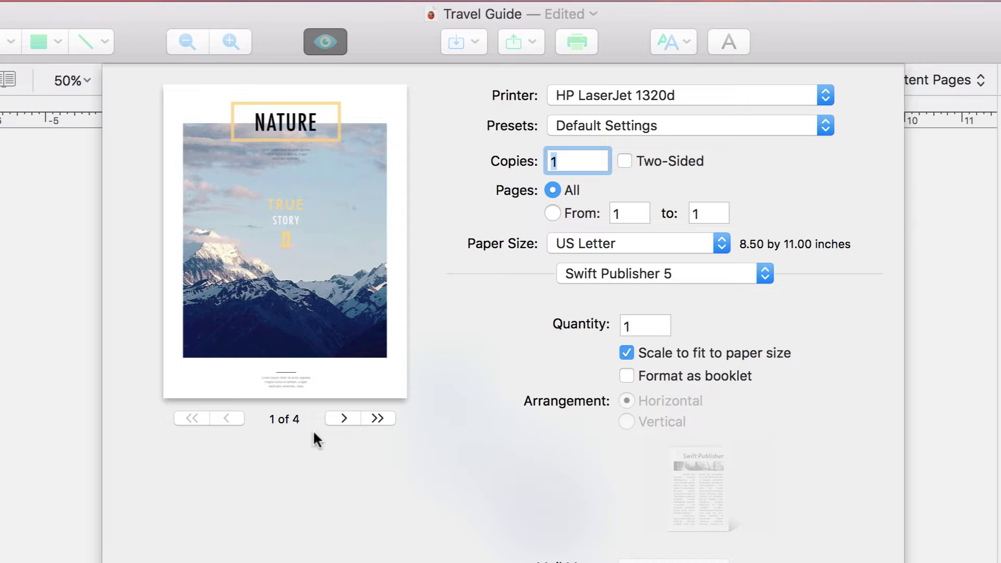
# Page through the Travel Guide print preview without booklet formatting and return to its first page.
pyautogui.click(346, 419)
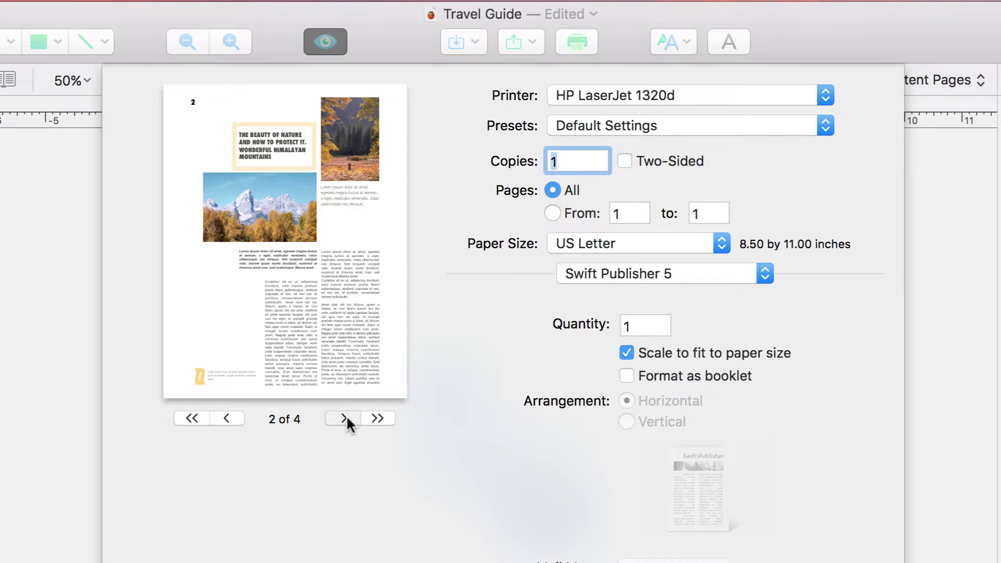
pyautogui.click(346, 419)
pyautogui.click(346, 418)
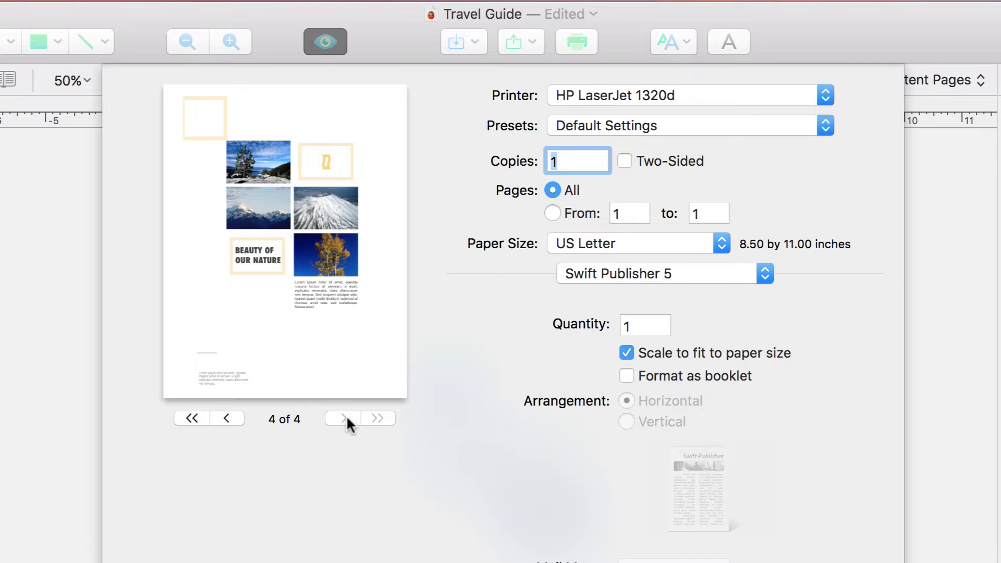
pyautogui.click(198, 418)
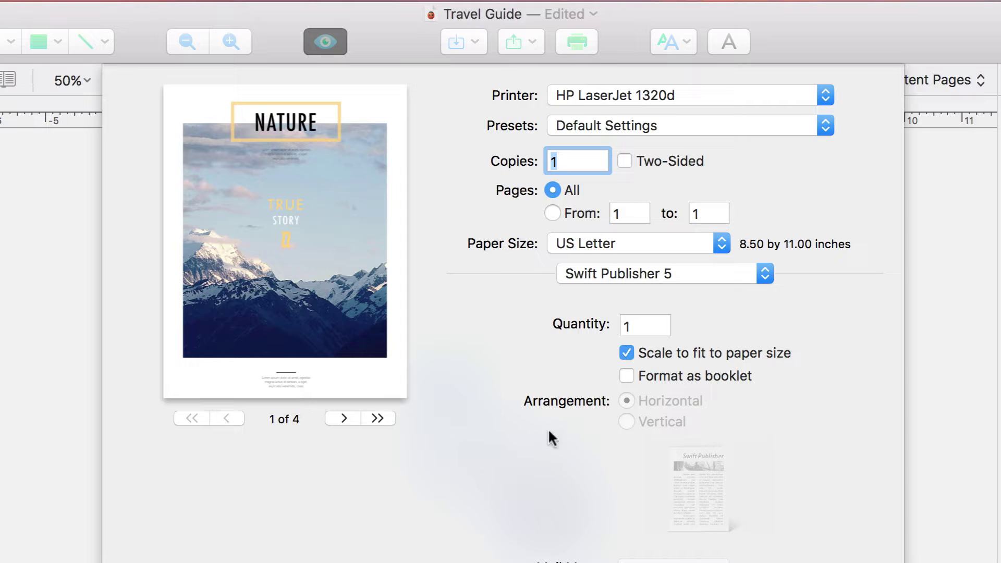
# Format the Travel Guide printout as a booklet and check both sheets in the print preview.
pyautogui.click(626, 377)
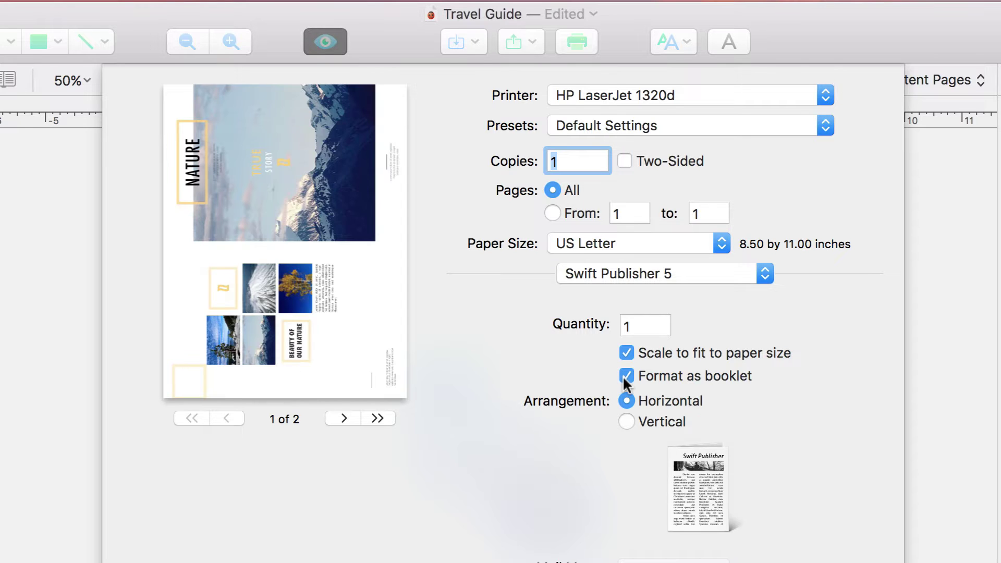
pyautogui.click(344, 418)
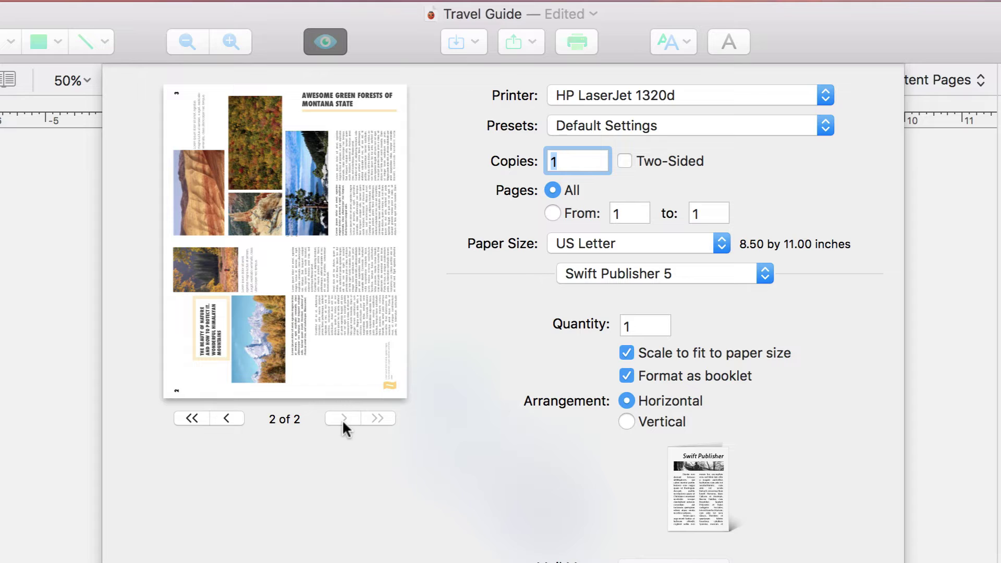
pyautogui.click(225, 418)
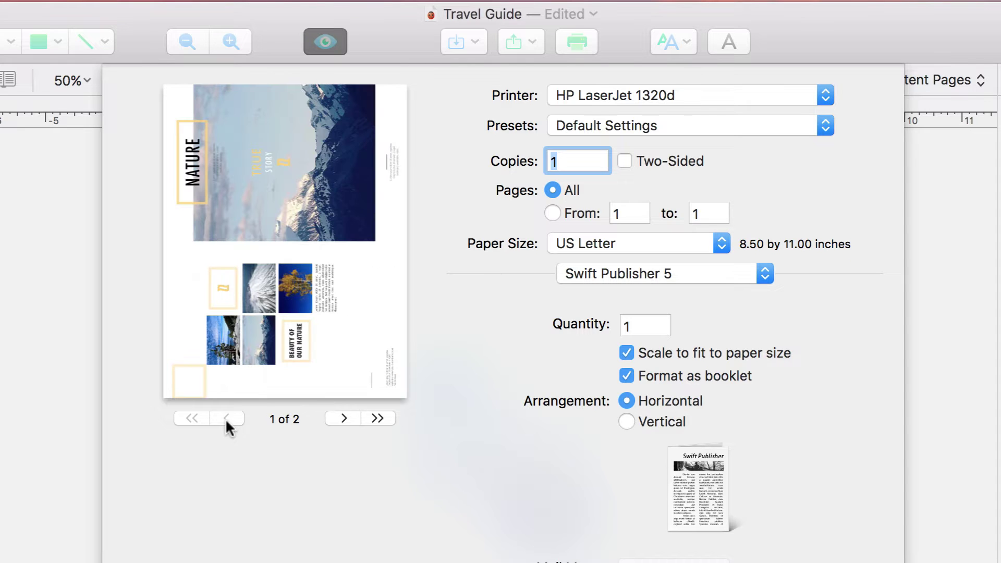
pyautogui.click(626, 377)
pyautogui.click(626, 376)
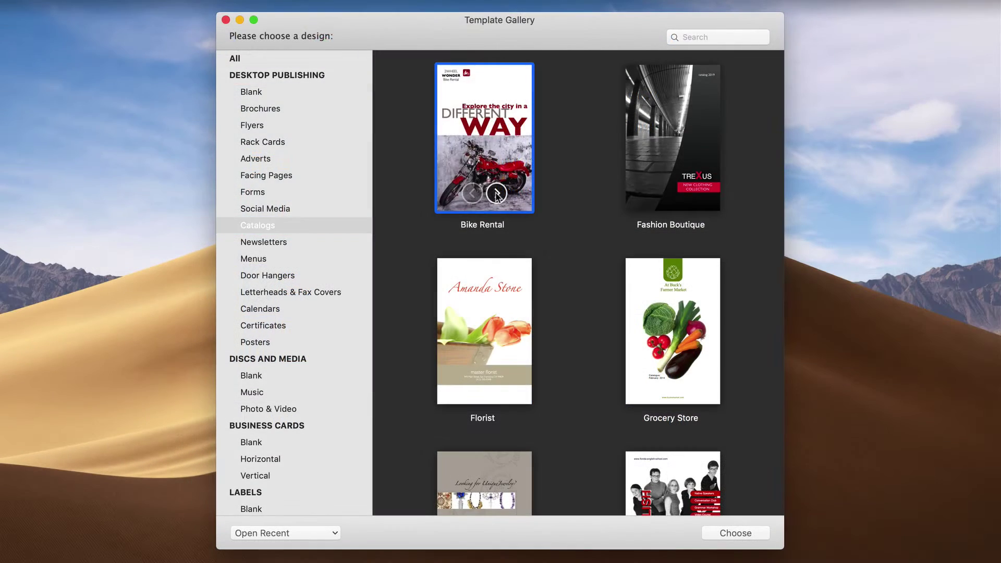
# Browse the pages of the Bike Rental catalog template and go back to its cover.
pyautogui.click(497, 194)
pyautogui.click(496, 194)
pyautogui.click(496, 194)
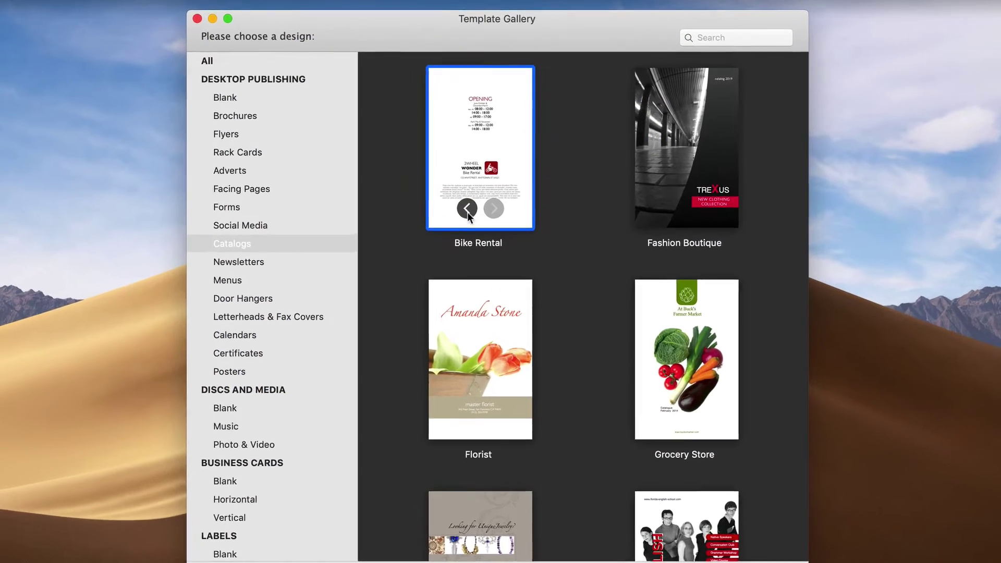
pyautogui.click(467, 209)
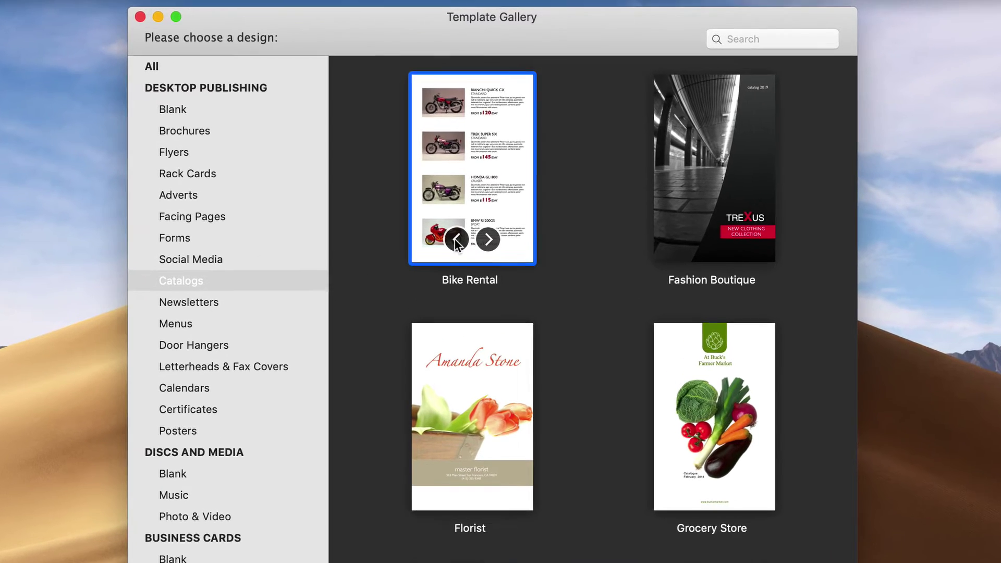
pyautogui.click(467, 210)
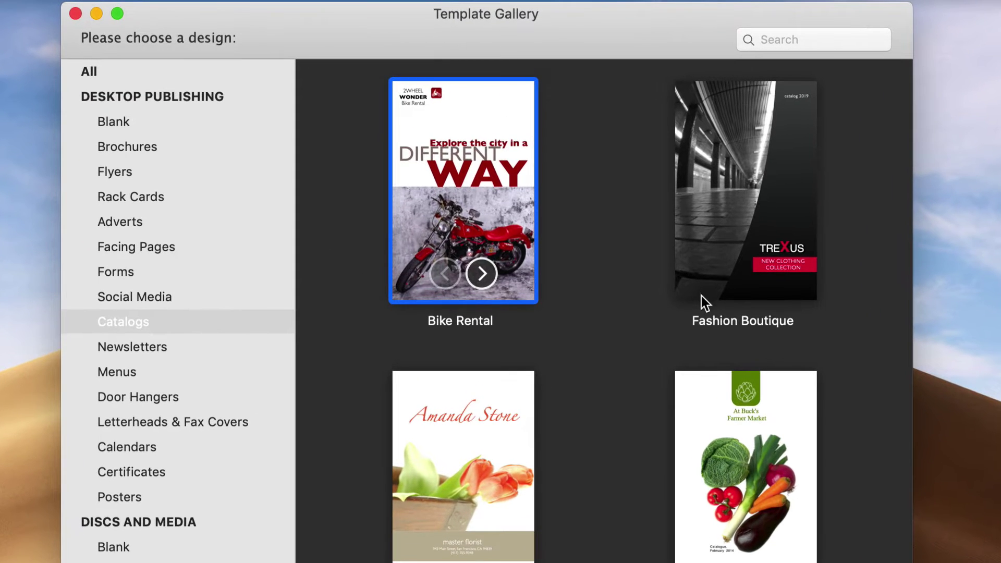
# Browse the pages of the Fashion Boutique catalog template and go back to its cover.
pyautogui.click(703, 295)
pyautogui.click(765, 279)
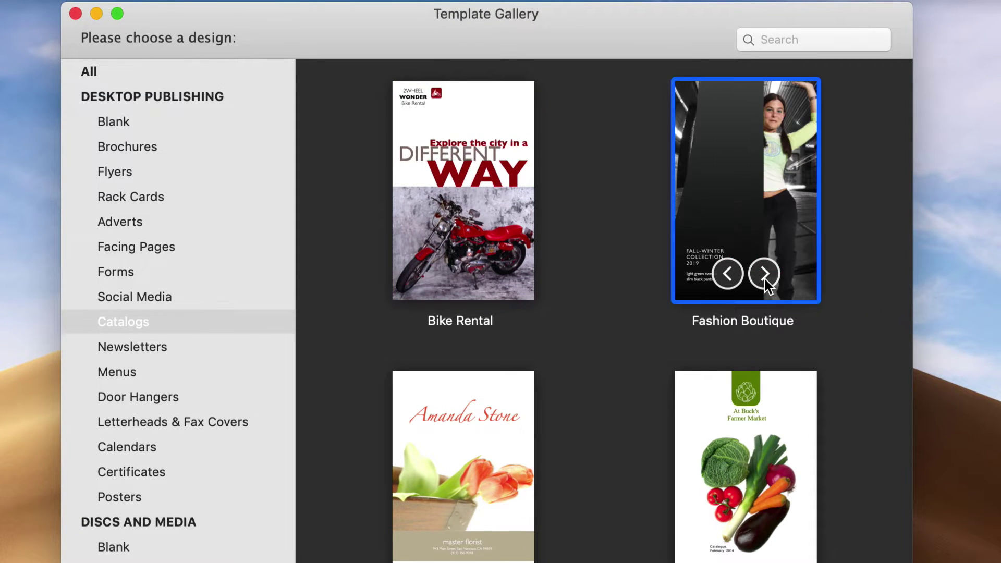
pyautogui.click(766, 280)
pyautogui.click(765, 280)
pyautogui.click(765, 280)
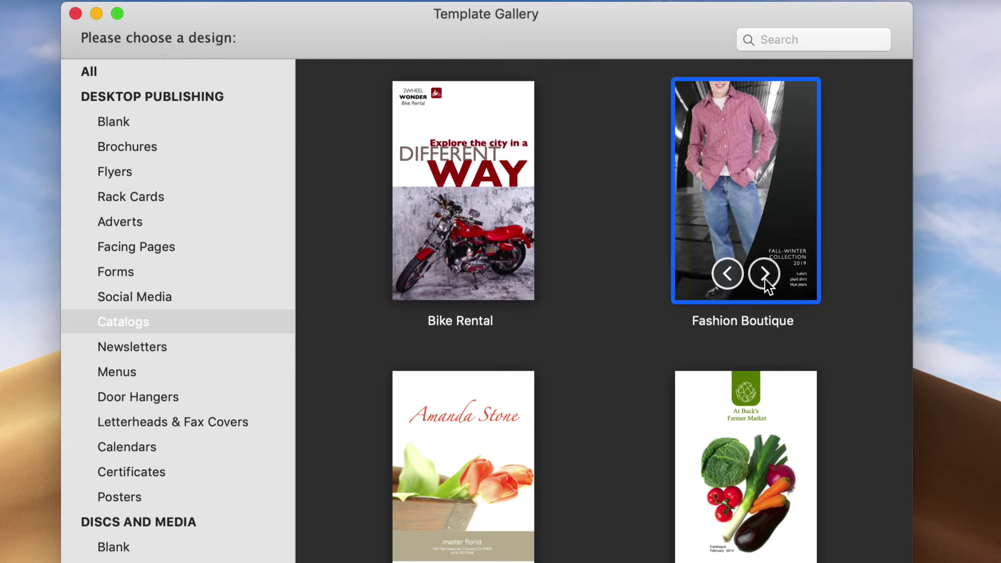
pyautogui.click(765, 280)
pyautogui.click(729, 274)
pyautogui.click(728, 274)
pyautogui.click(729, 274)
pyautogui.click(728, 274)
pyautogui.click(728, 274)
pyautogui.click(728, 280)
pyautogui.click(728, 279)
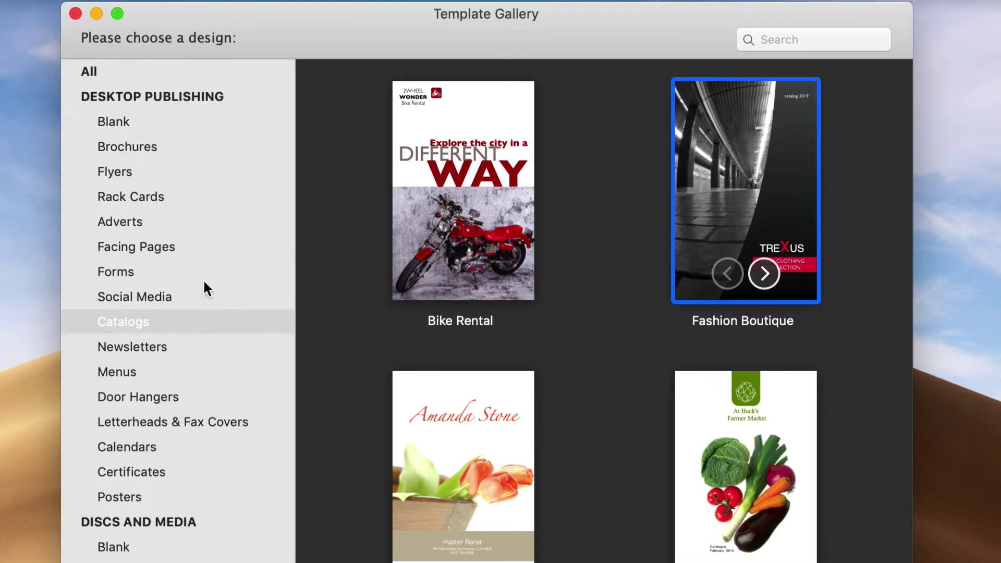
# Show the Facing Pages templates and leaf through the Lifestyle Magazine design back to its cover.
pyautogui.click(178, 247)
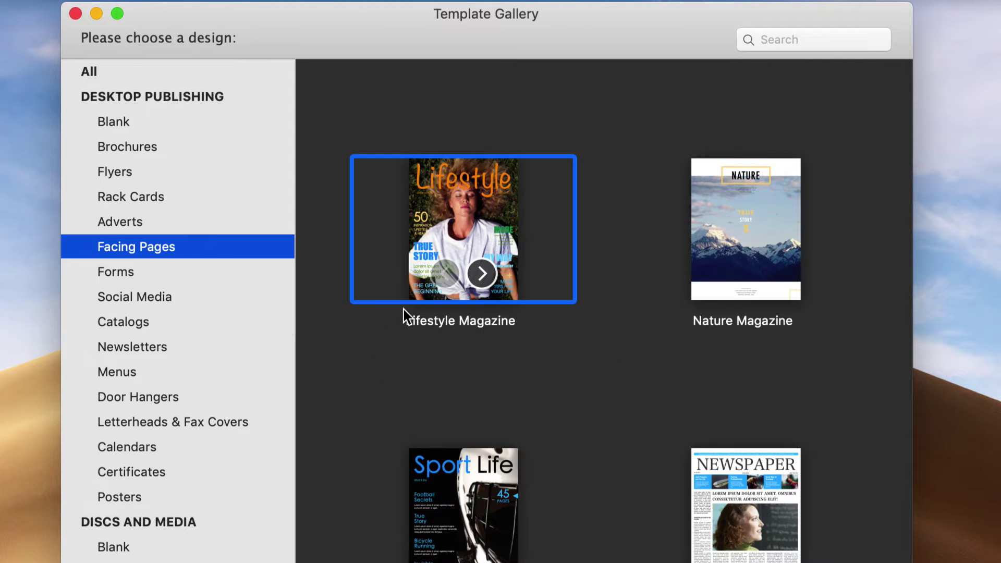
pyautogui.click(484, 275)
pyautogui.click(484, 274)
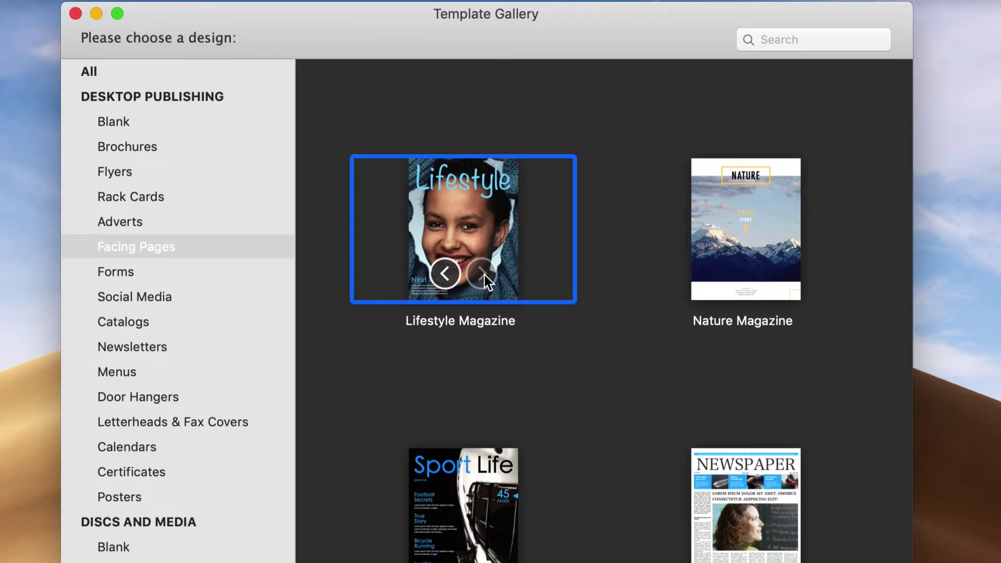
pyautogui.click(441, 277)
pyautogui.click(441, 275)
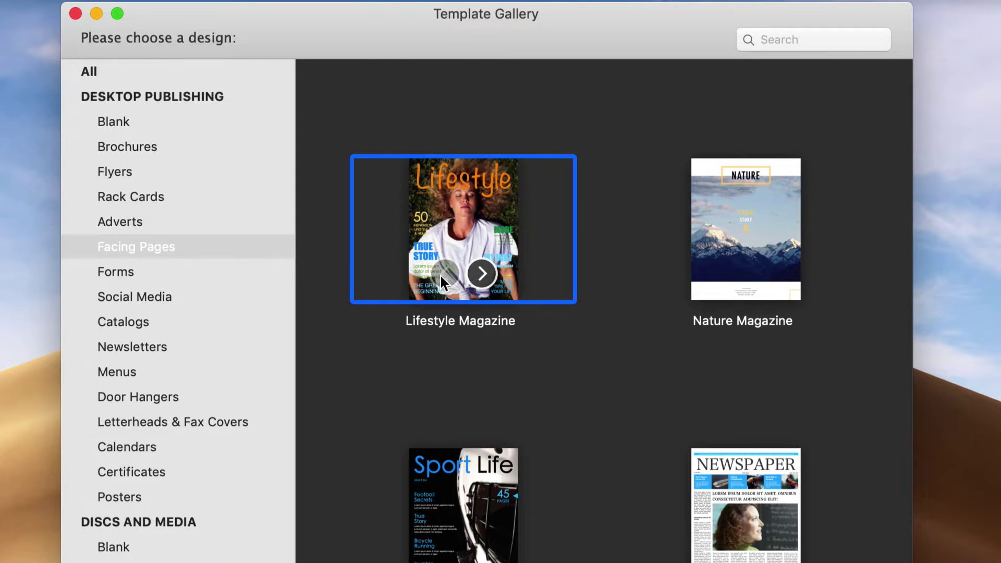
# Leaf through the pages of the Nature Magazine template and return to its cover.
pyautogui.click(773, 293)
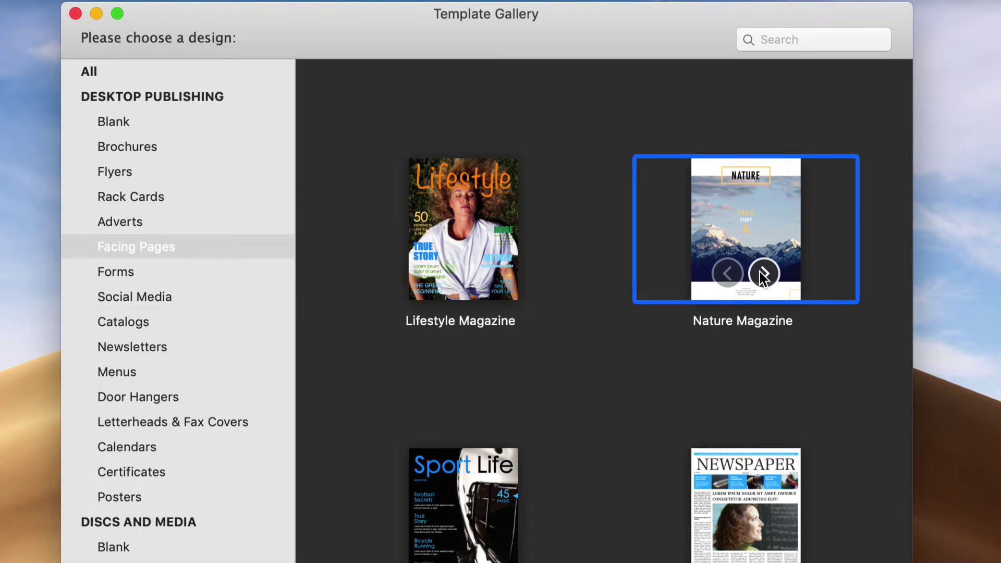
pyautogui.click(760, 273)
pyautogui.click(760, 273)
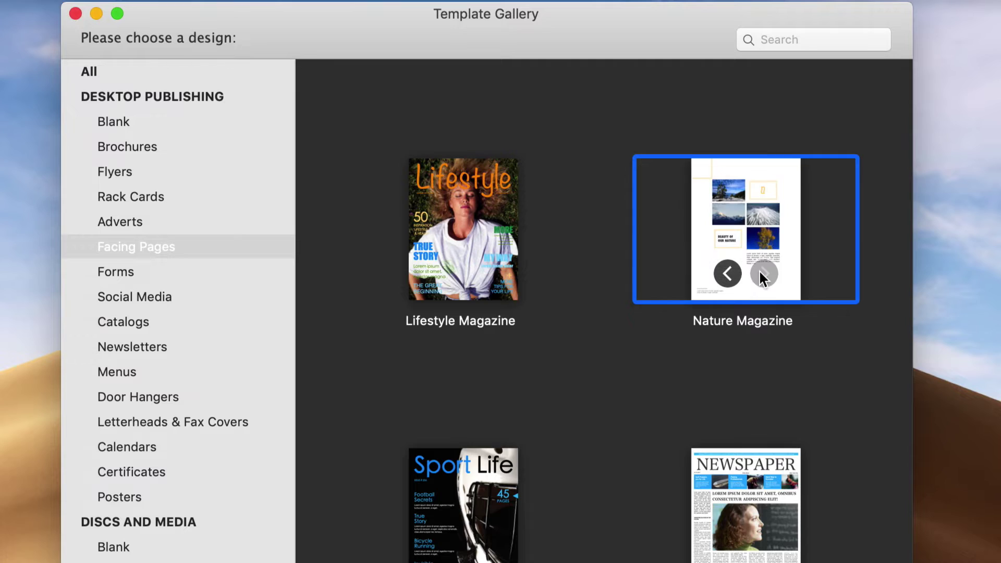
pyautogui.click(731, 274)
pyautogui.click(731, 274)
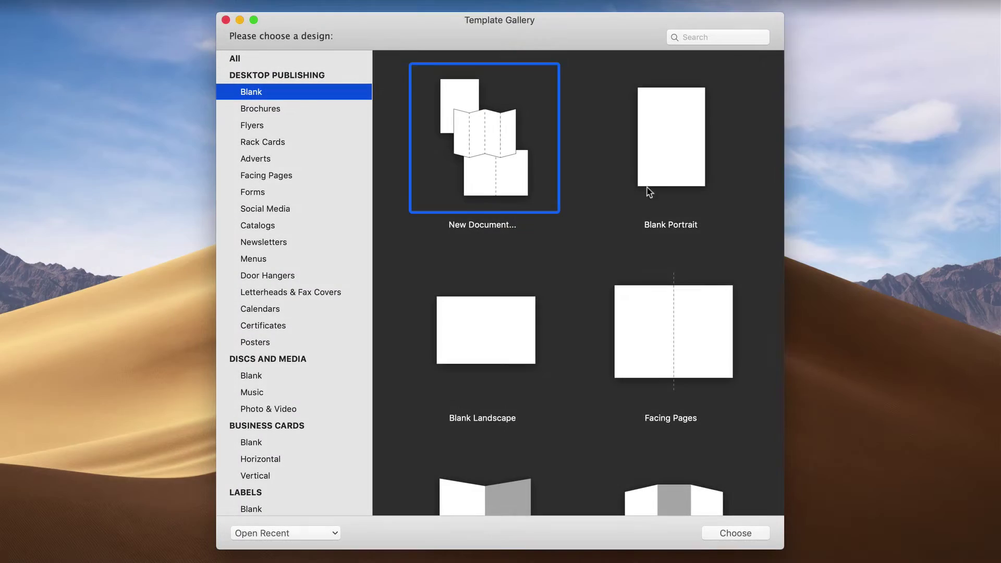
# Look at the blank portrait and landscape designs and choose the blank Facing Pages template.
pyautogui.click(664, 171)
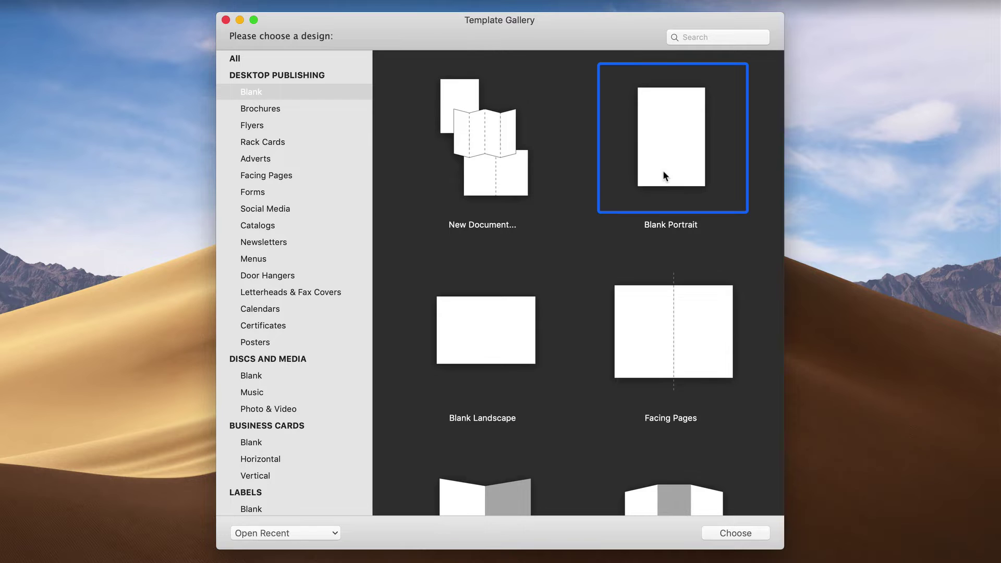
pyautogui.click(513, 330)
pyautogui.click(710, 342)
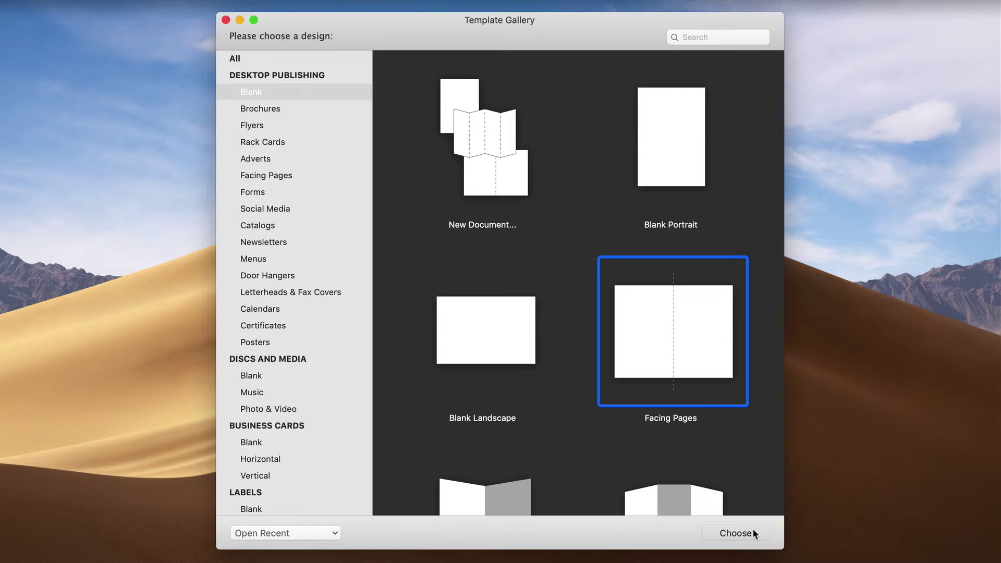
pyautogui.click(736, 533)
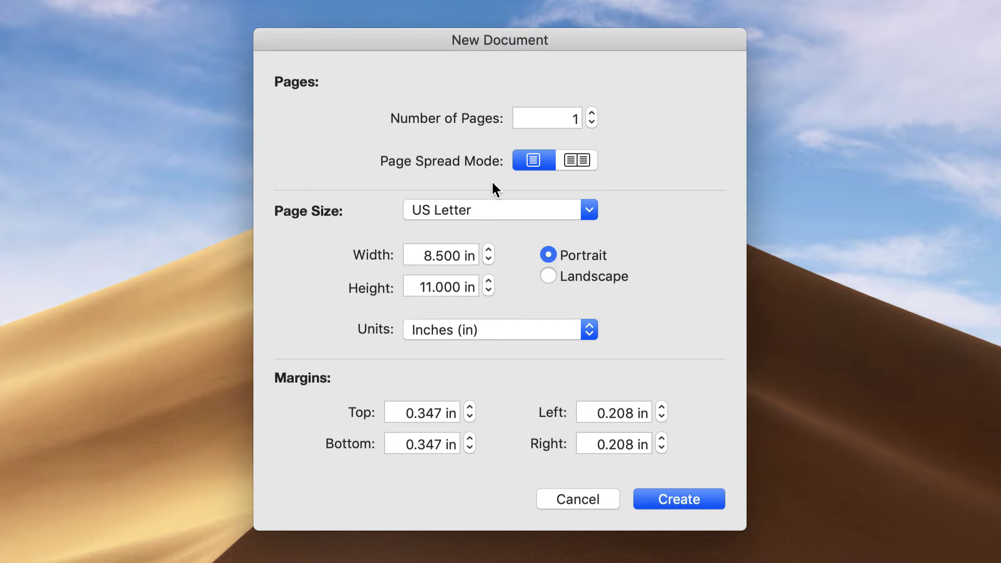
# Create a four-page US Letter portrait document with the facing-pages spread mode.
pyautogui.click(581, 163)
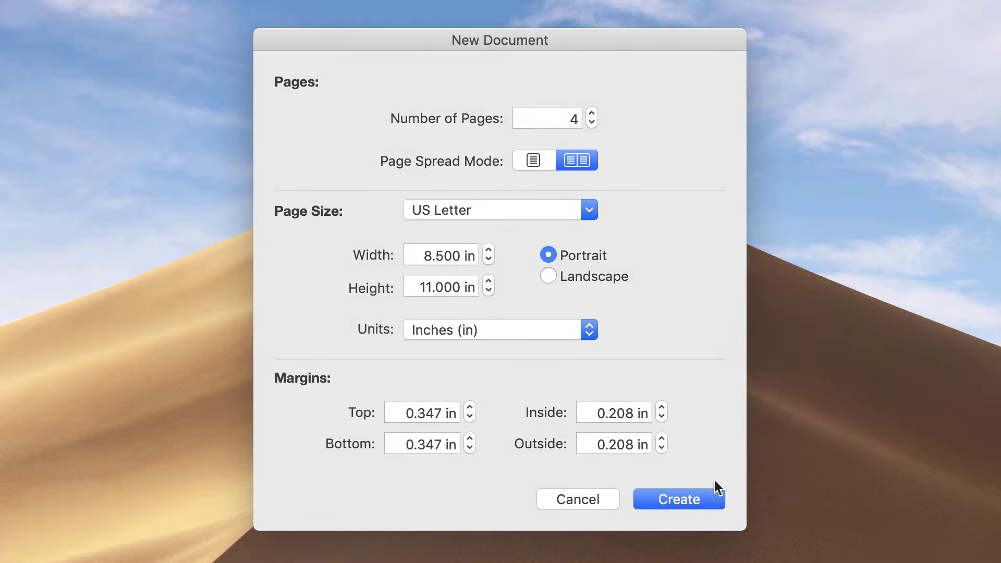
pyautogui.click(711, 501)
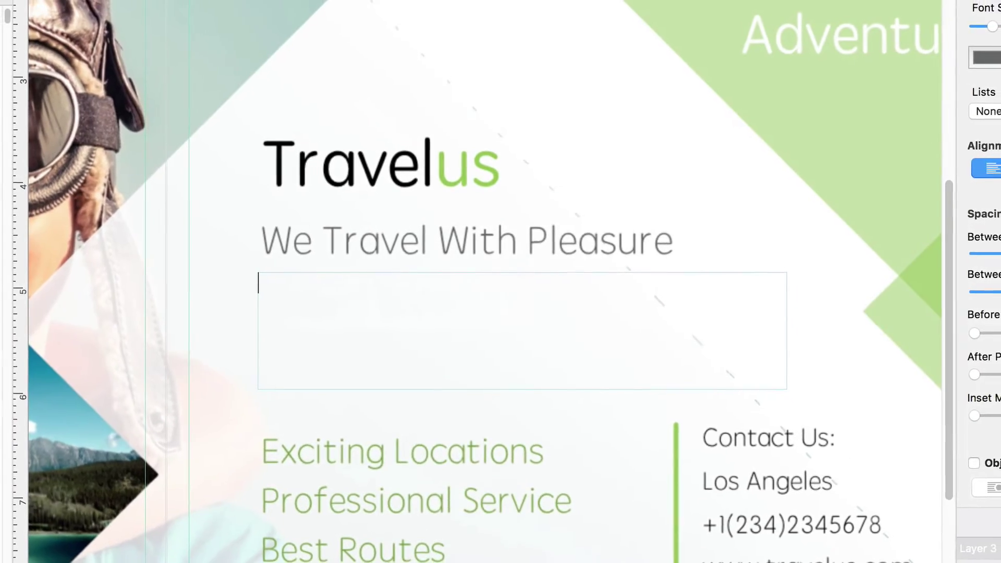
# Fill the empty text box below "We Travel With Pleasure" with Latin placeholder text starting "Attentare! Pater tuus".
pyautogui.write('Attentare! Pater tuus, qui te genuit, non vult te redimere, ego vero, cum sim tibi ex')
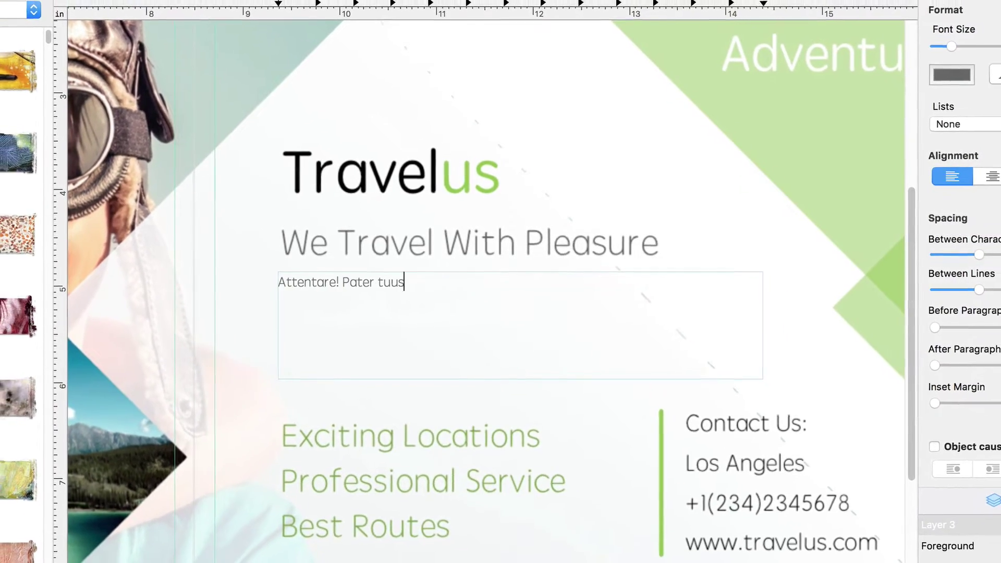
pyautogui.write('tranea, quomodo deberem tuam redemptionem perderet pater menus. Verumtamen mihi unu')
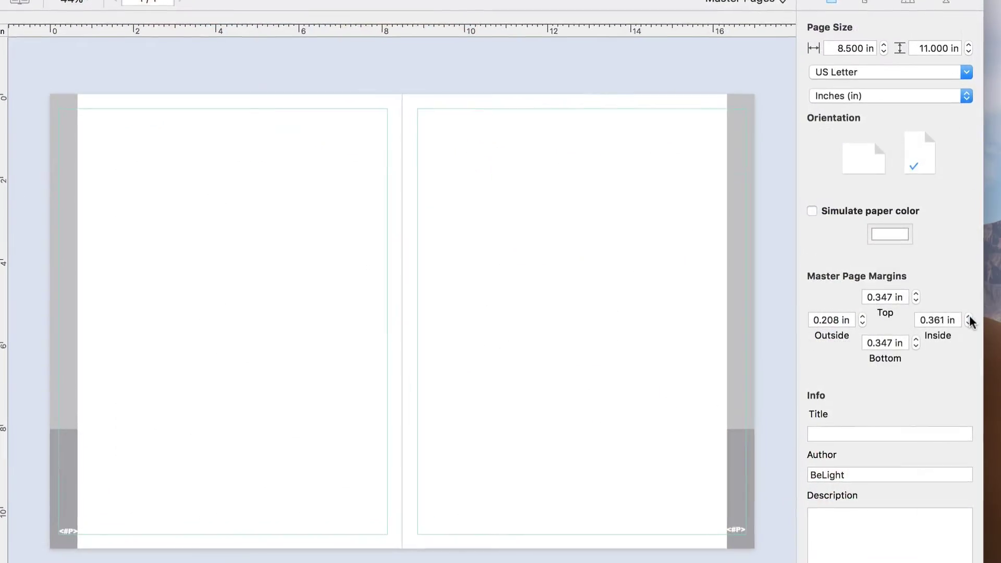
# Increase the inside margin of the master pages and turn on Preview Mode for the content pages.
pyautogui.click(969, 316)
pyautogui.click(968, 316)
pyautogui.click(968, 316)
pyautogui.click(969, 316)
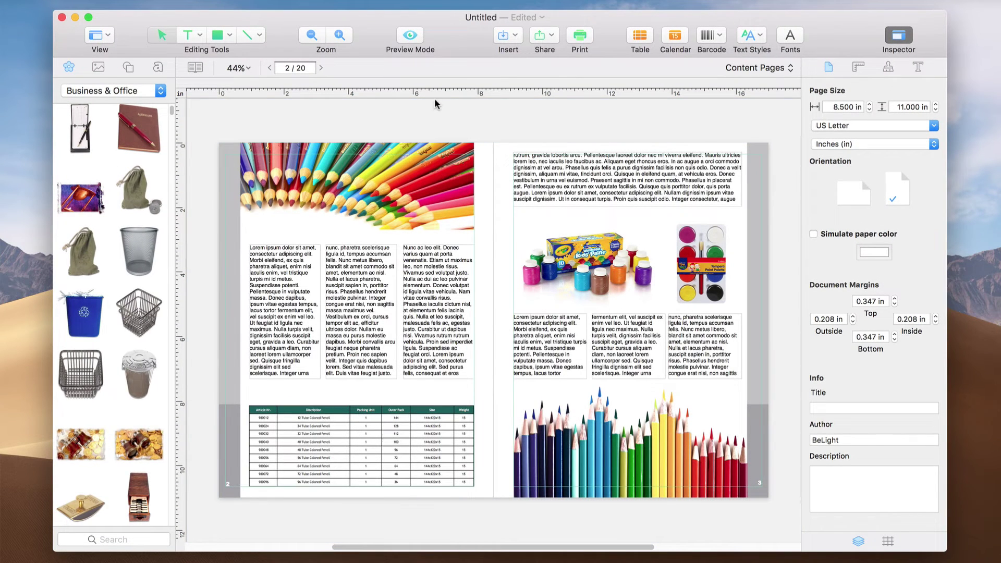
pyautogui.click(421, 37)
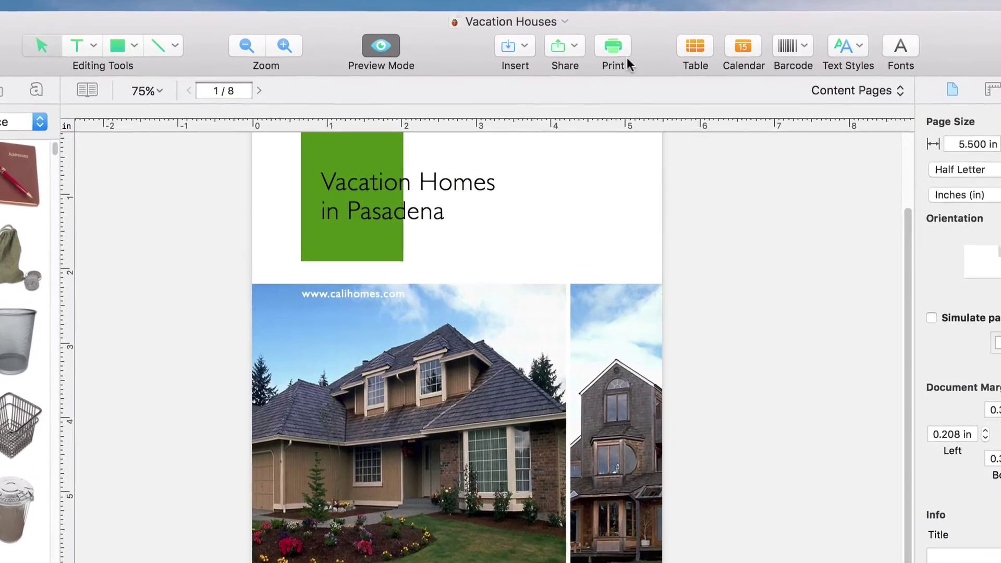
# Open the detailed print settings for the Vacation Houses document and show the Swift Publisher 5 options.
pyautogui.click(622, 50)
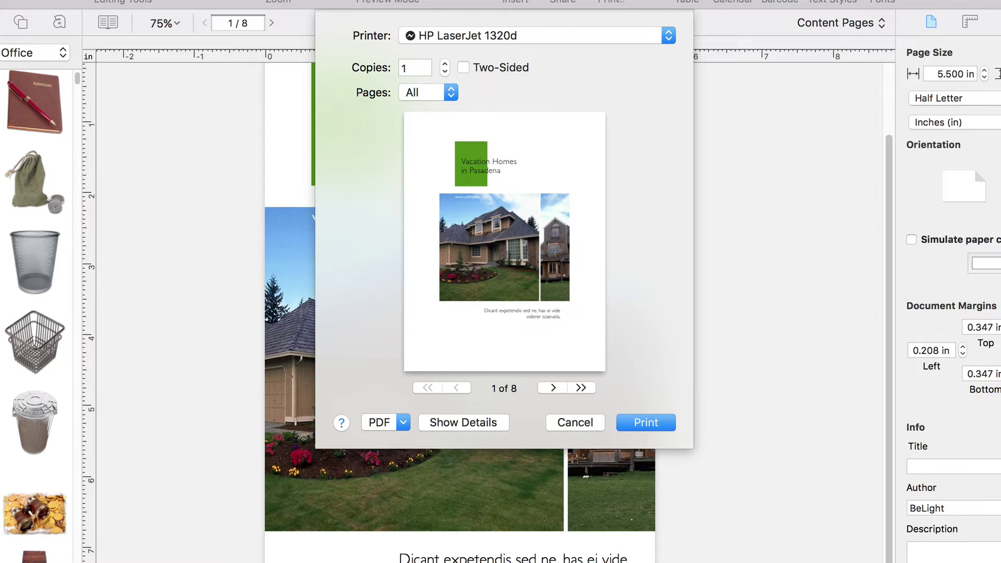
pyautogui.click(463, 421)
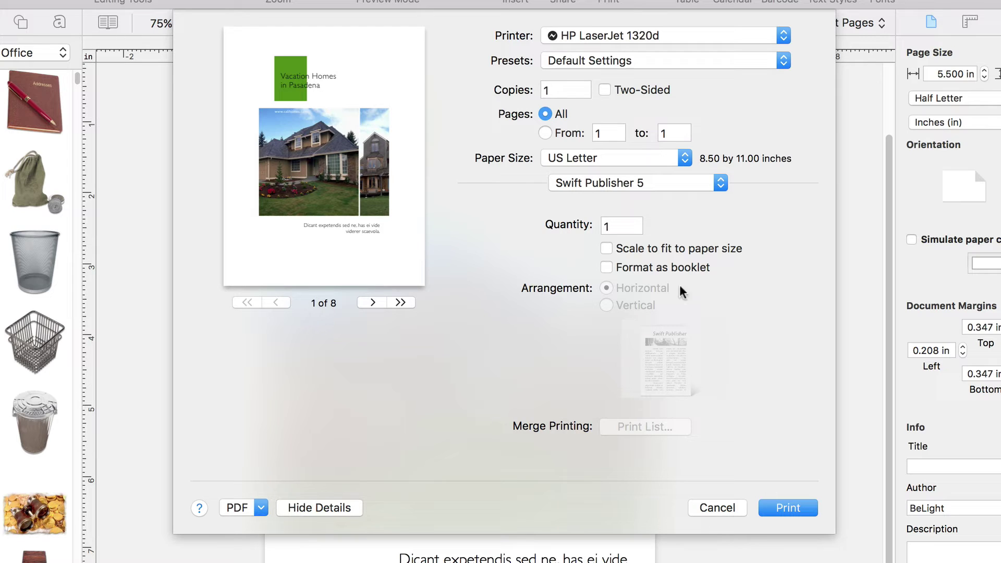
pyautogui.click(722, 186)
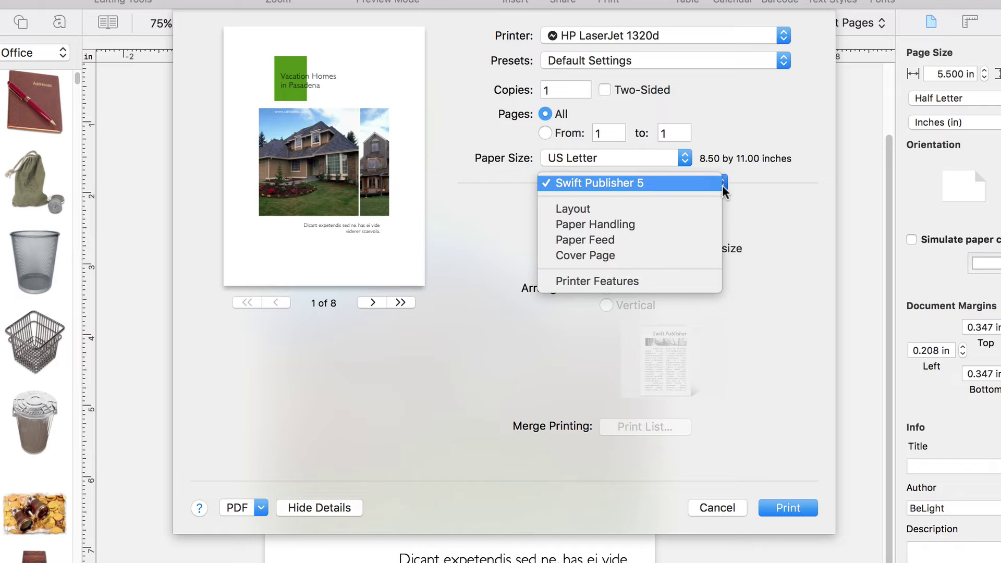
pyautogui.click(723, 187)
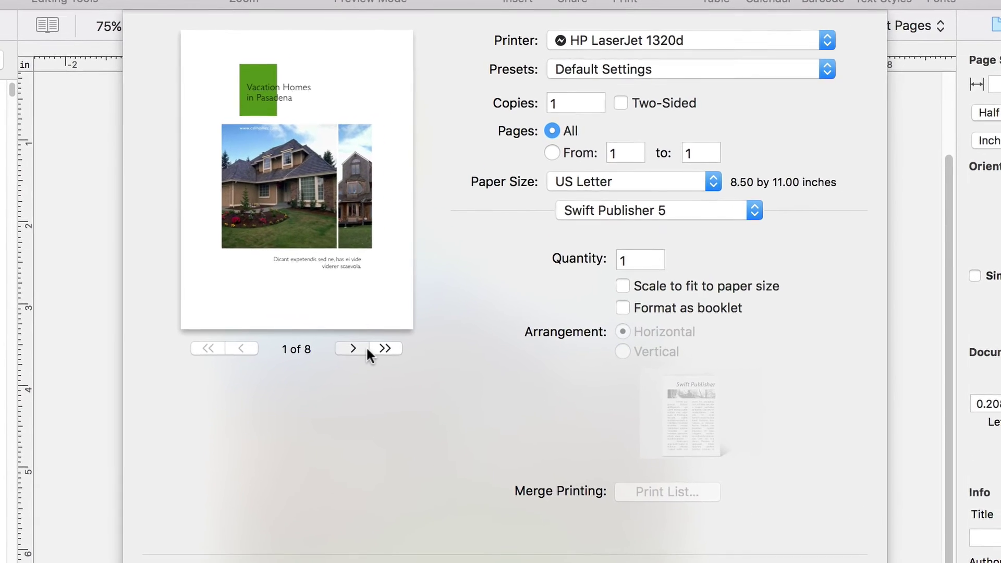
# Page forward through the print preview to page 5 and set the printout to be formatted as a booklet.
pyautogui.click(360, 365)
pyautogui.click(360, 365)
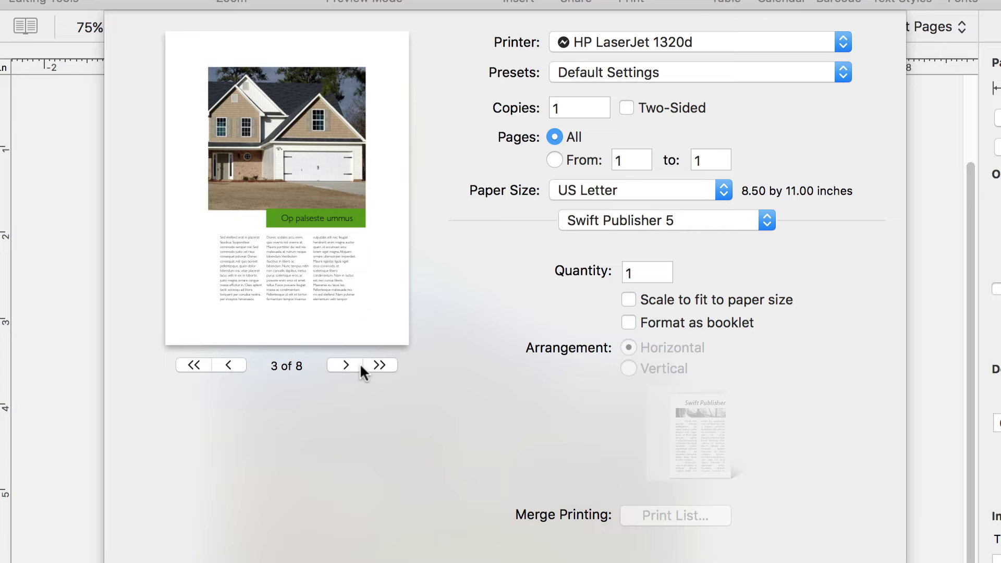
pyautogui.click(360, 364)
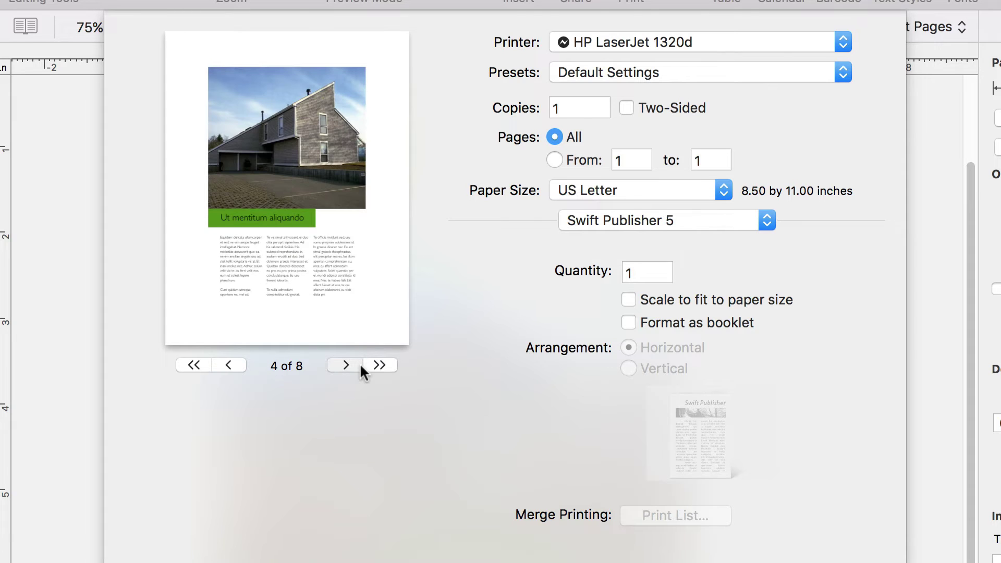
pyautogui.click(359, 364)
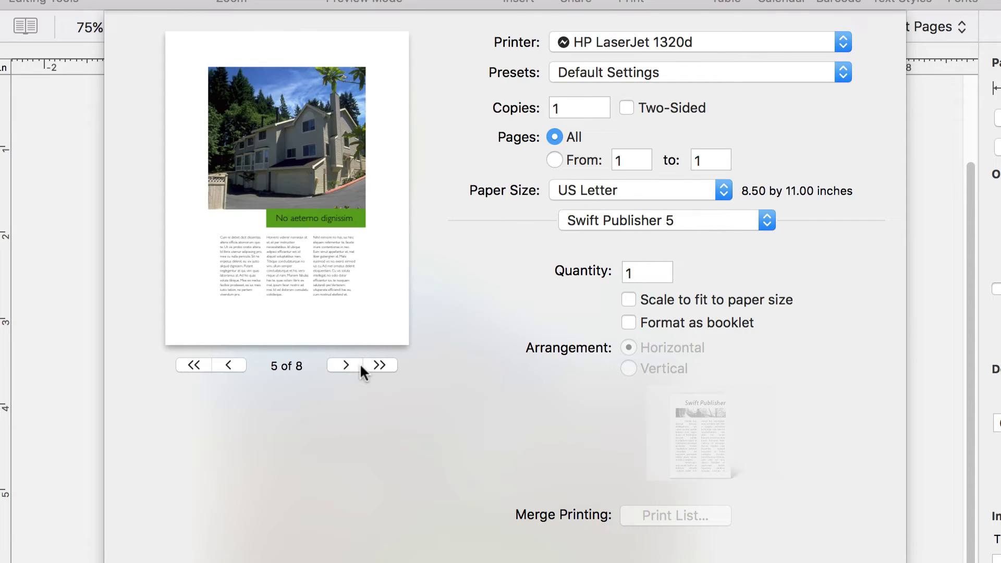
pyautogui.click(628, 322)
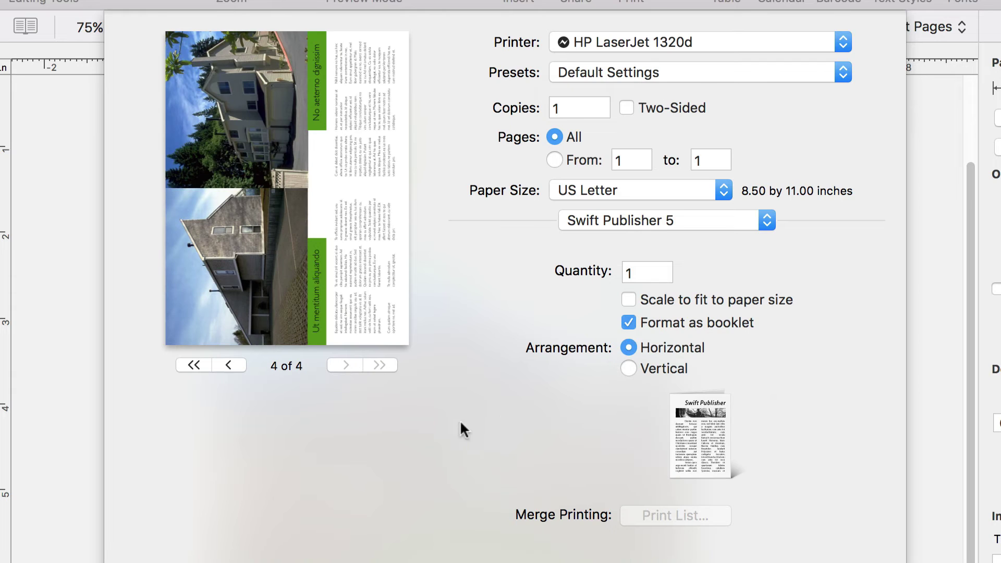
# Page back through the booklet preview to the first sheet and check the available paper sizes, keeping US Letter.
pyautogui.click(229, 365)
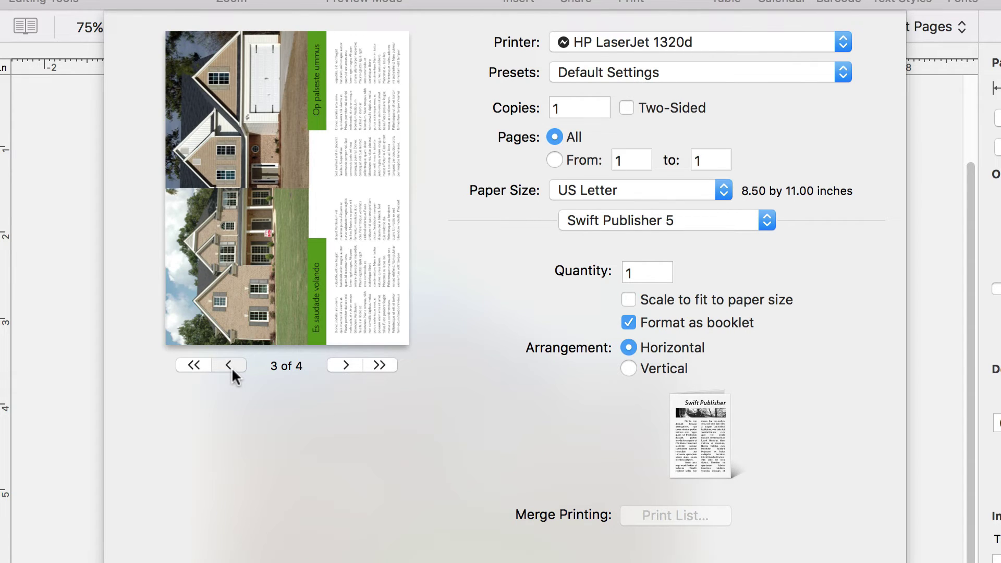
pyautogui.click(230, 365)
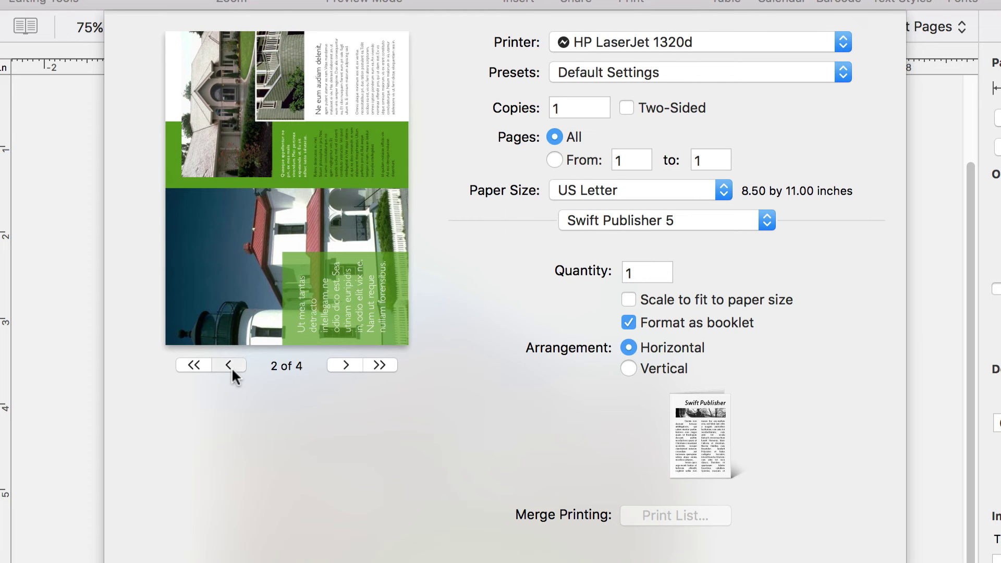
pyautogui.click(229, 365)
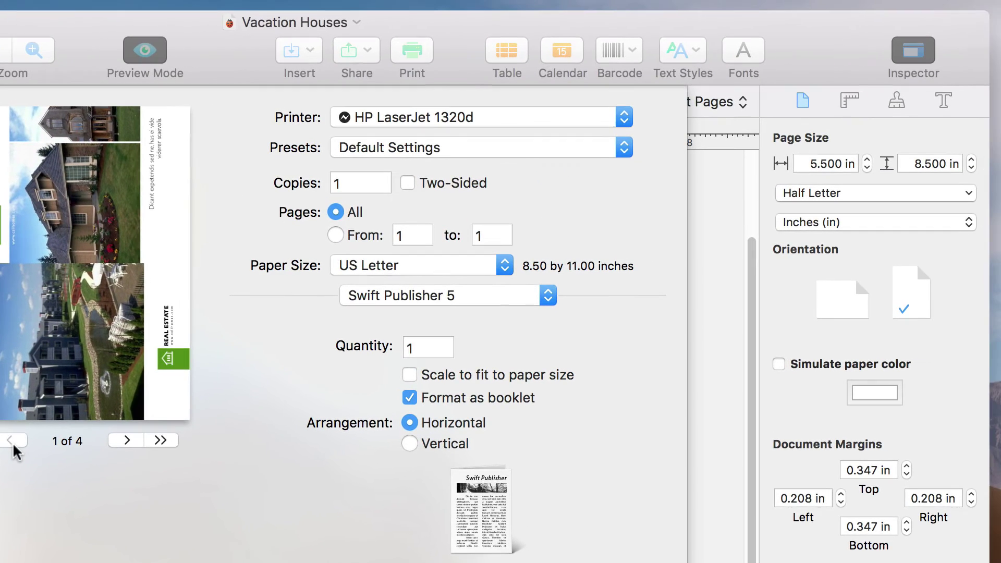
pyautogui.click(503, 268)
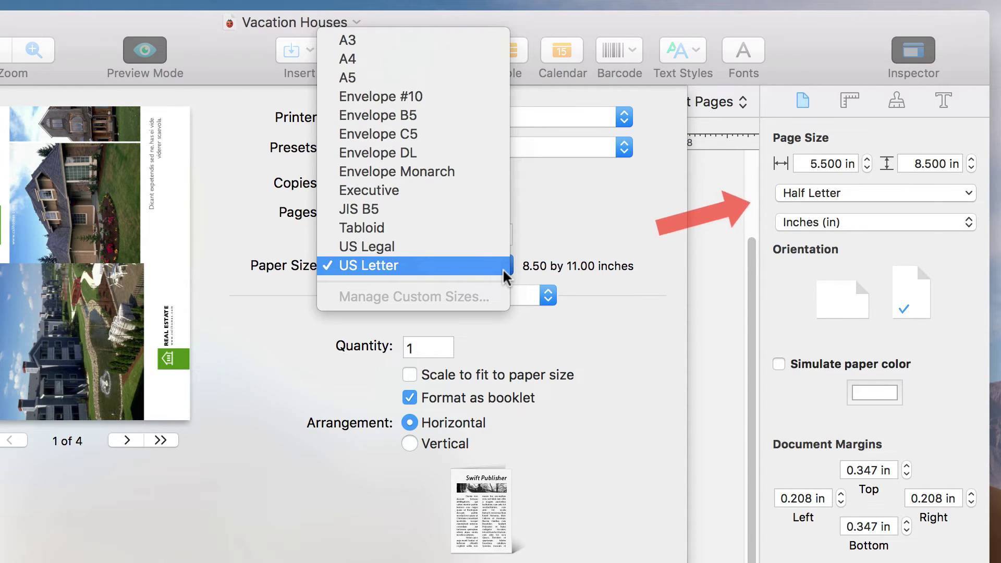
pyautogui.click(503, 269)
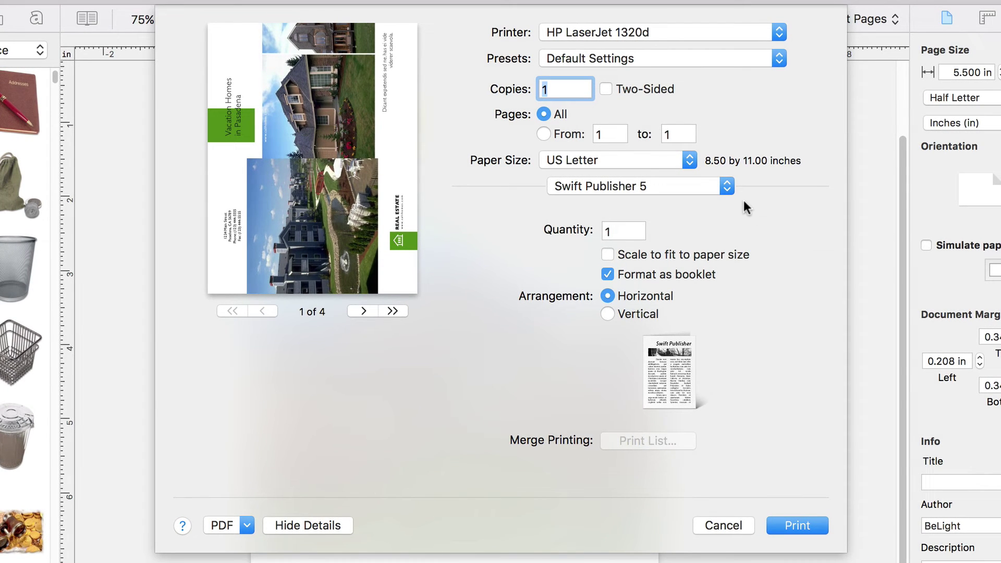
# Show the Layout print options and look at the two-sided binding choices without selecting one.
pyautogui.click(728, 187)
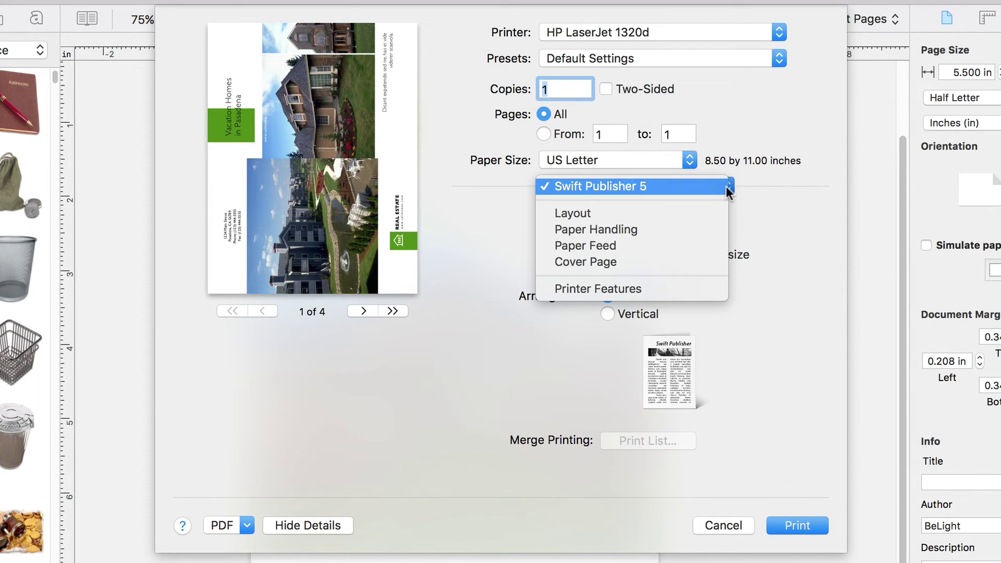
pyautogui.click(711, 212)
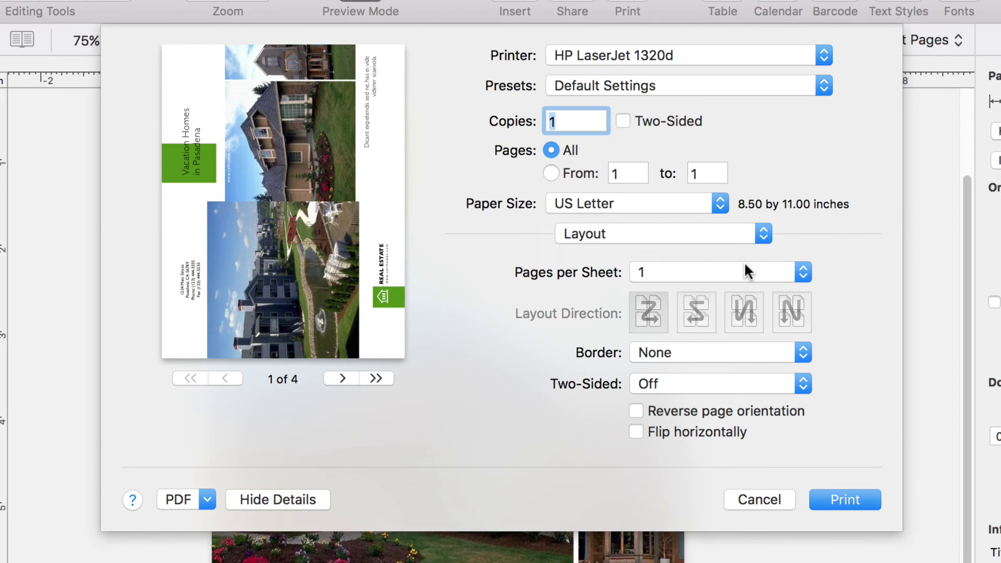
pyautogui.click(801, 383)
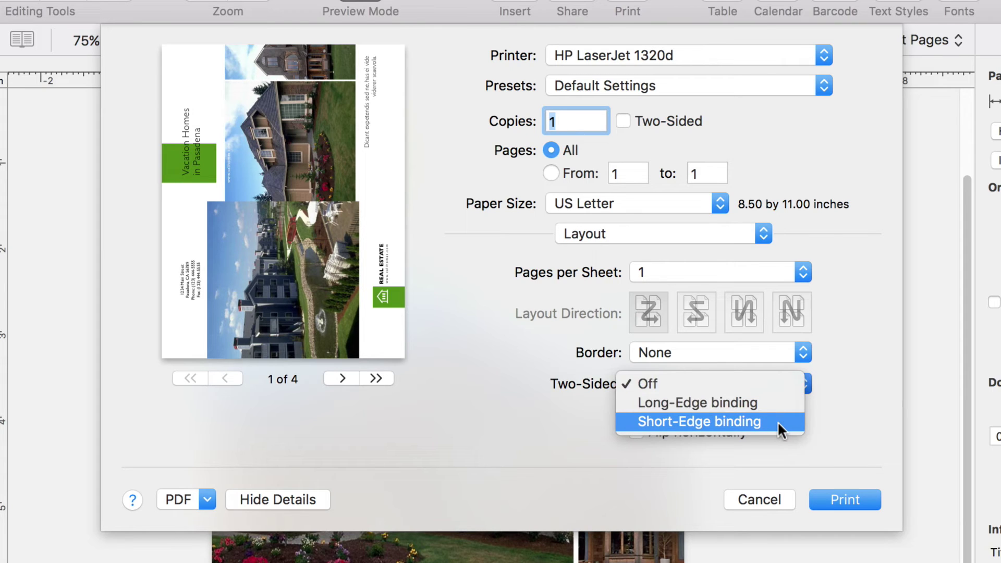
pyautogui.press('Escape')
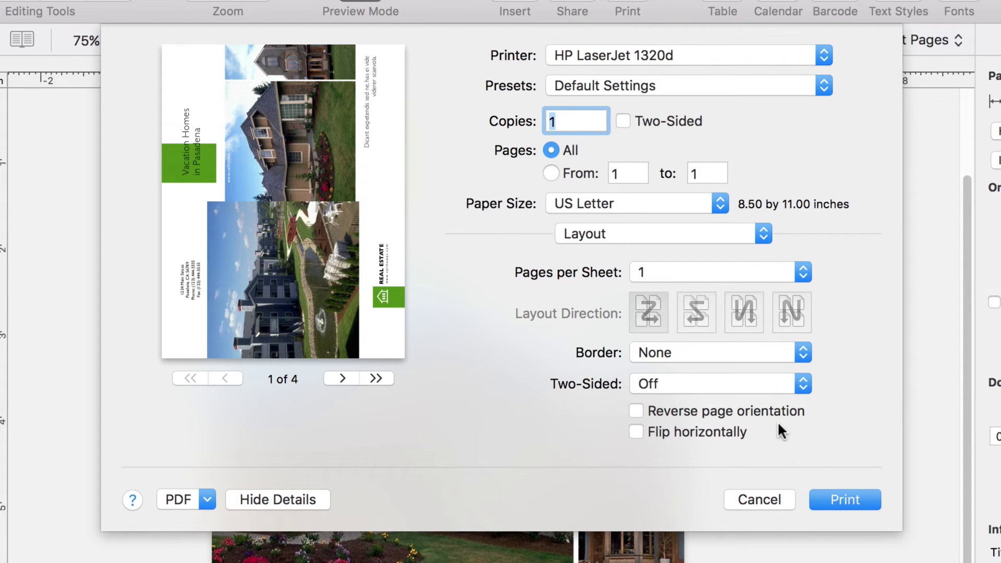